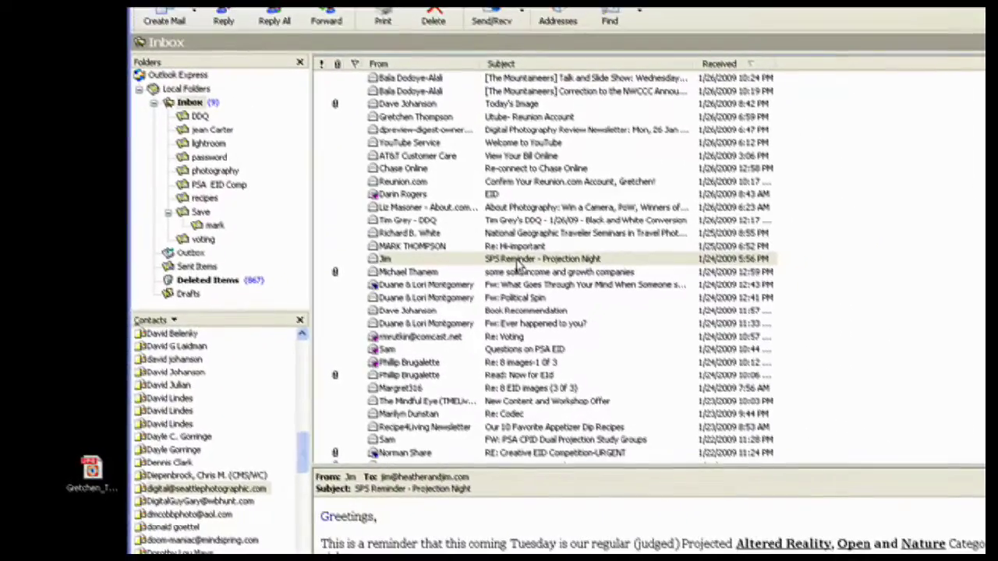
Step: Open the SPS Reminder - Projection Night message and capture its name-category-title.jpg file-naming instructions
double_click(515, 261)
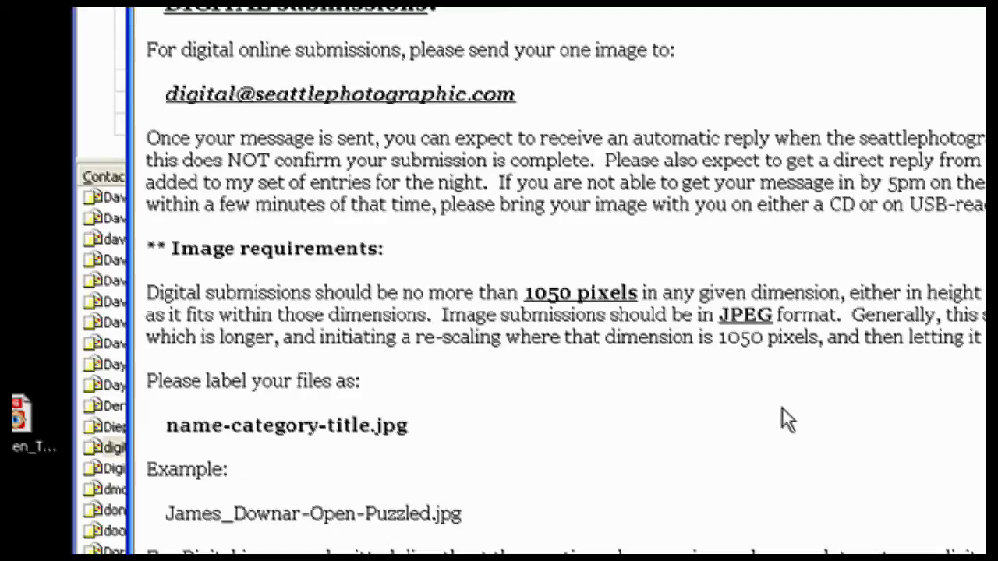
key("Print")
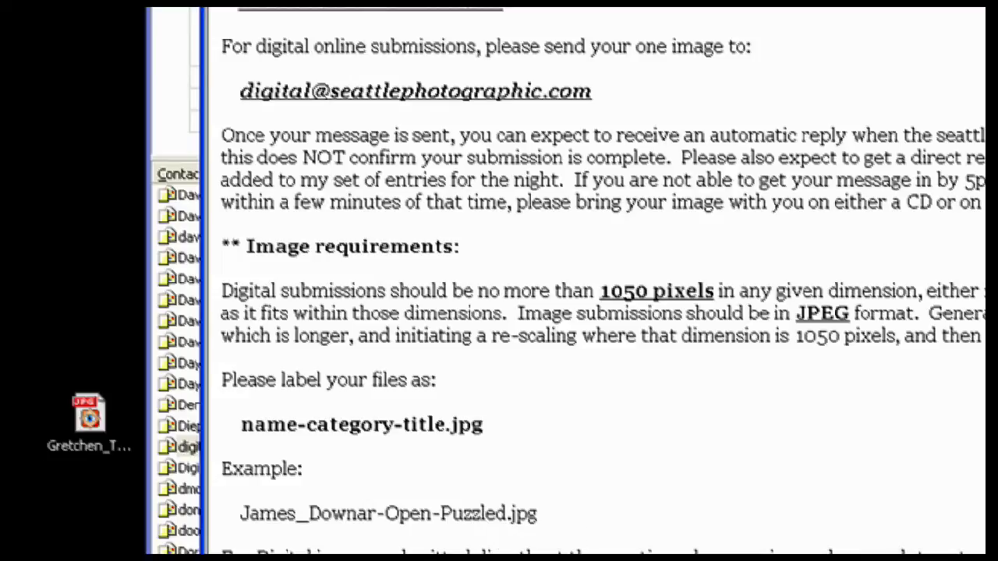
left_click(92, 430)
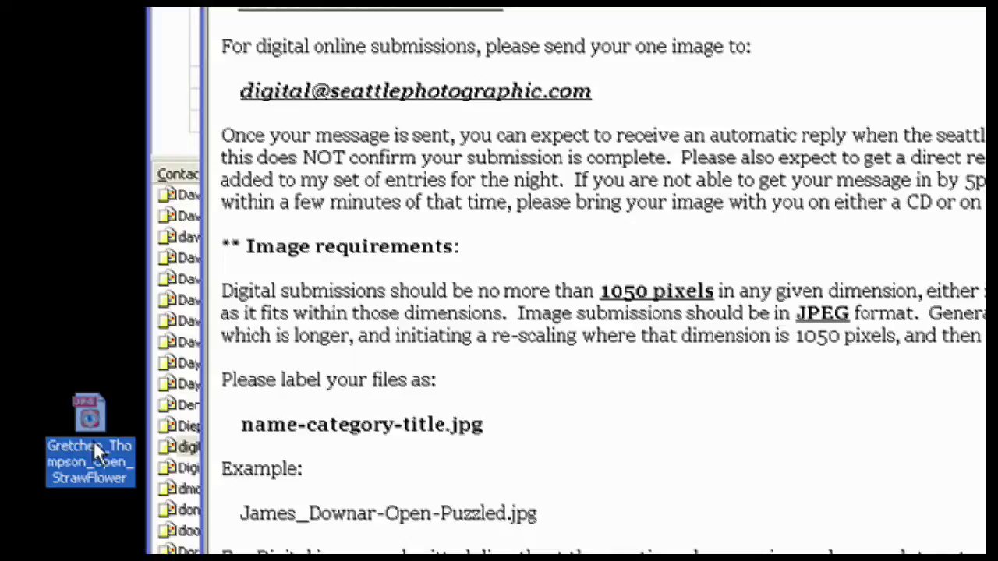
mouse_move(103, 460)
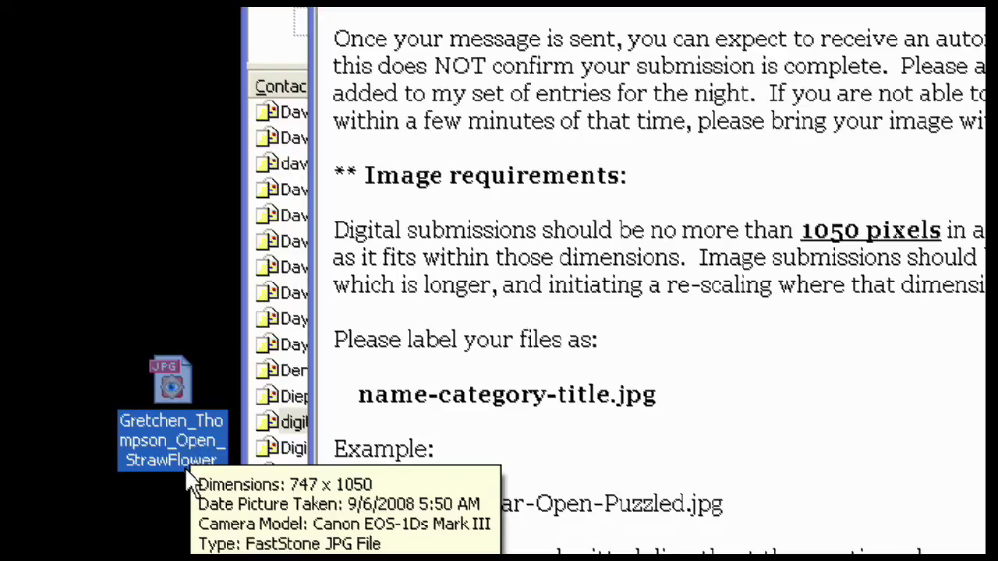
left_click(155, 490)
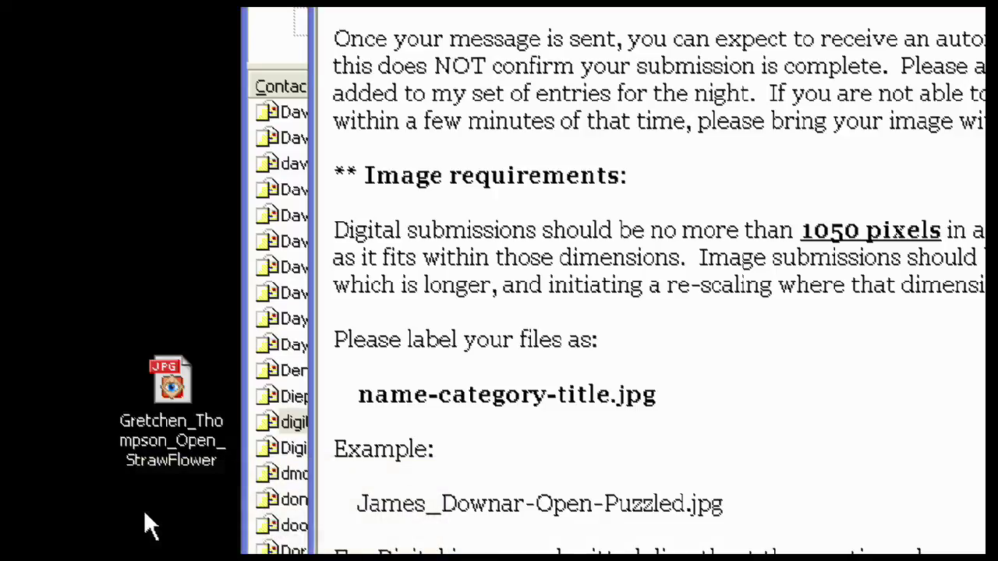
Step: Rename the desktop StrawFlower JPEG to StrawFlower2 by adding a 2 to its name
right_click(178, 460)
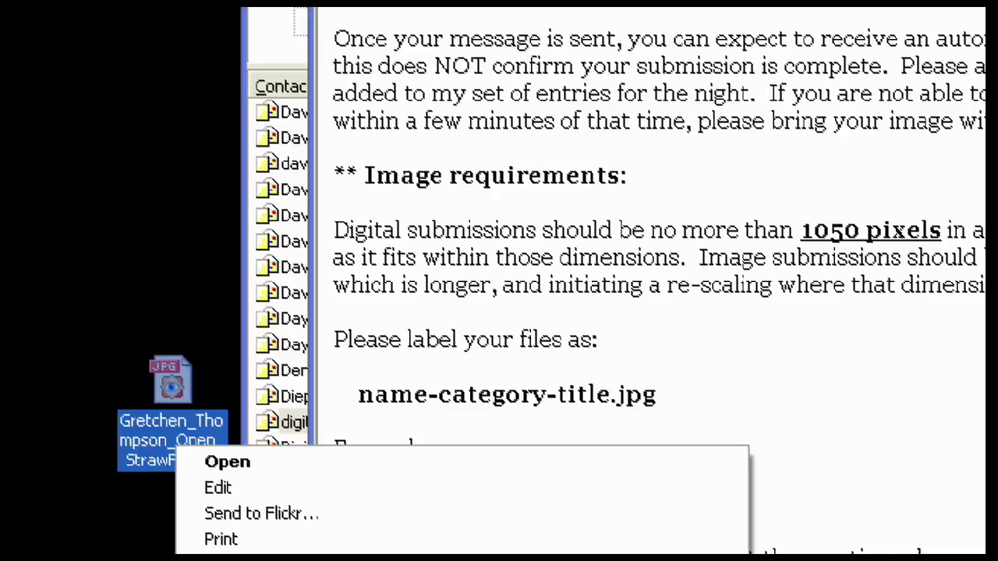
key("m")
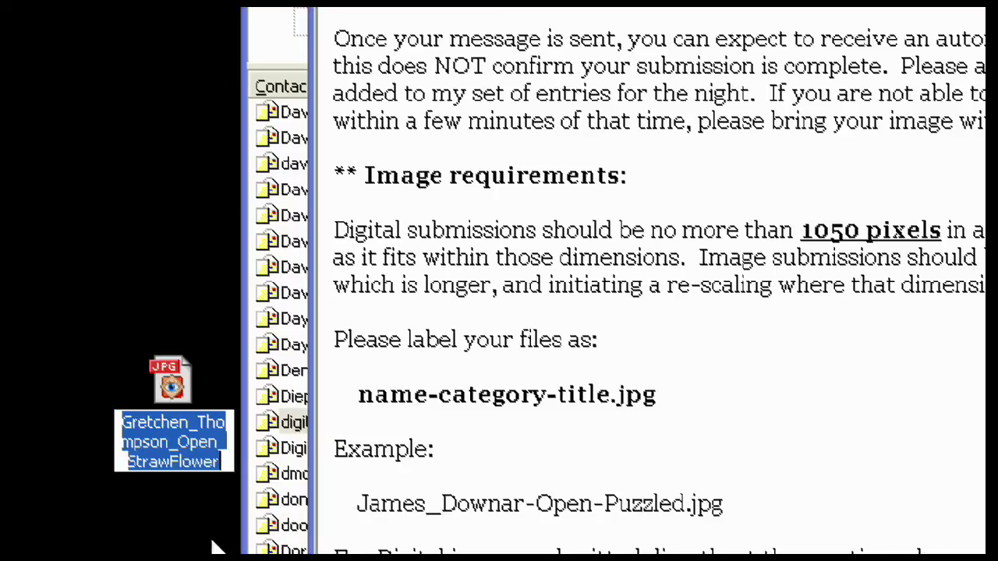
left_click(220, 464)
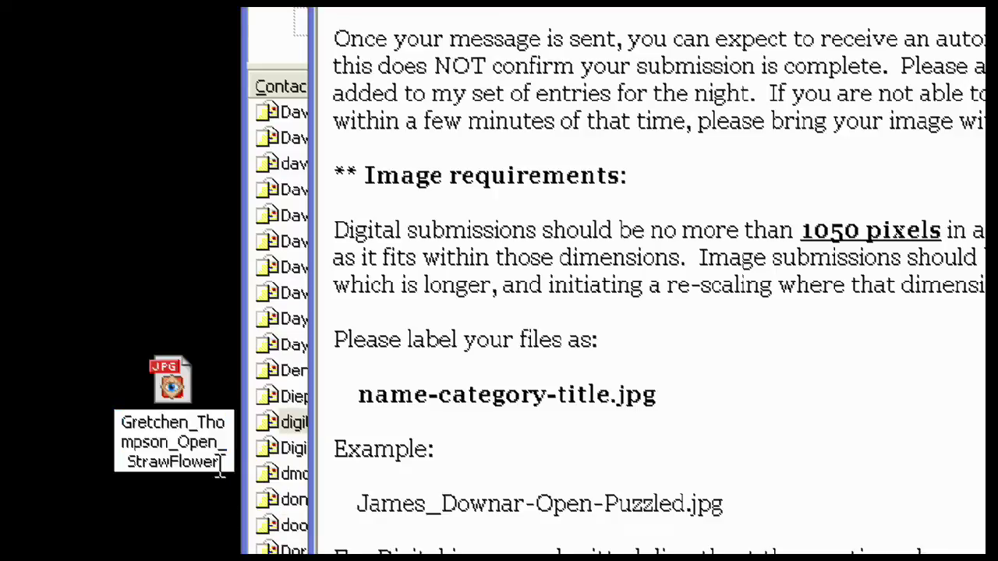
type("2")
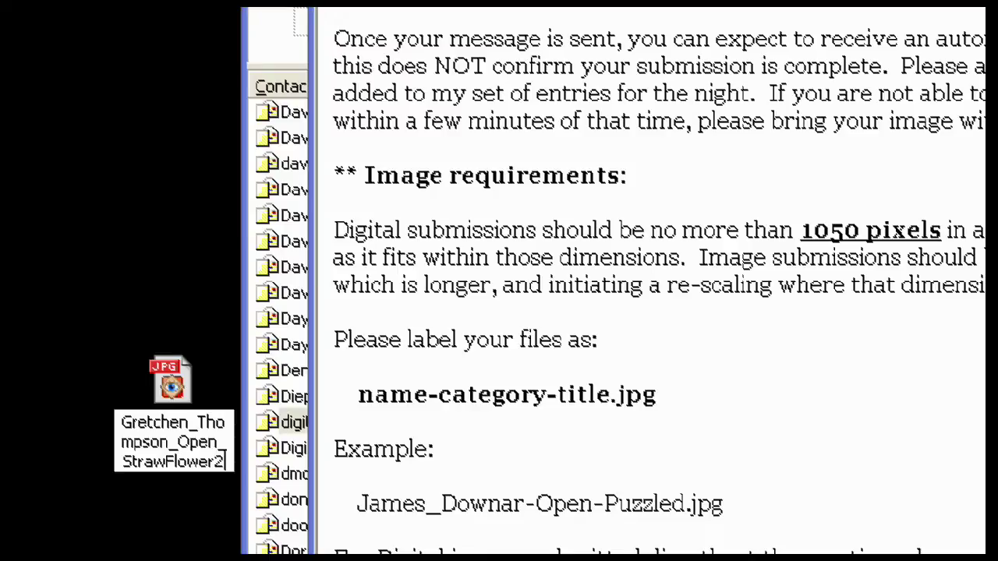
key("Return")
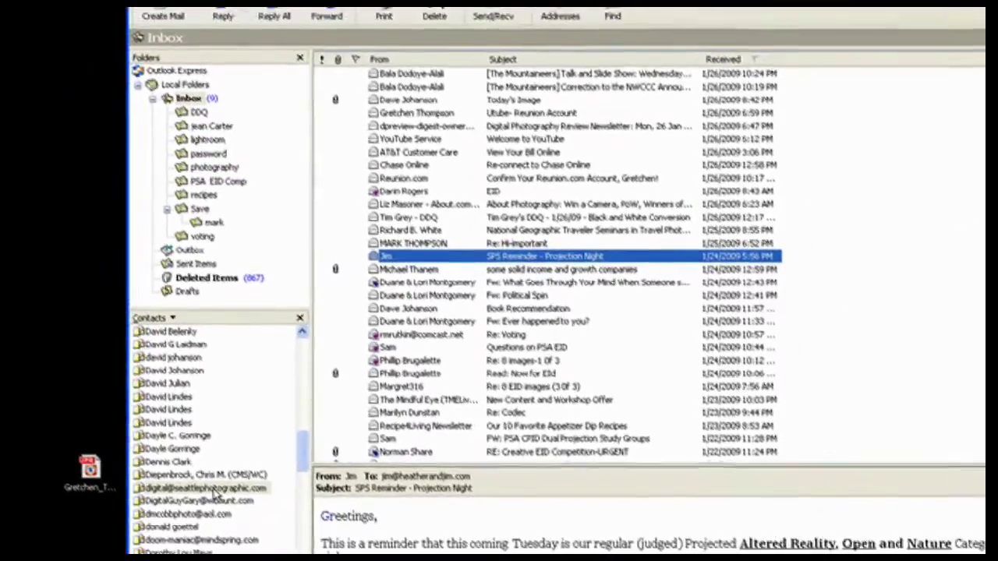
Step: Address a new message to the digital submissions contact with subject 'image' and body 'Here it is!'
double_click(205, 477)
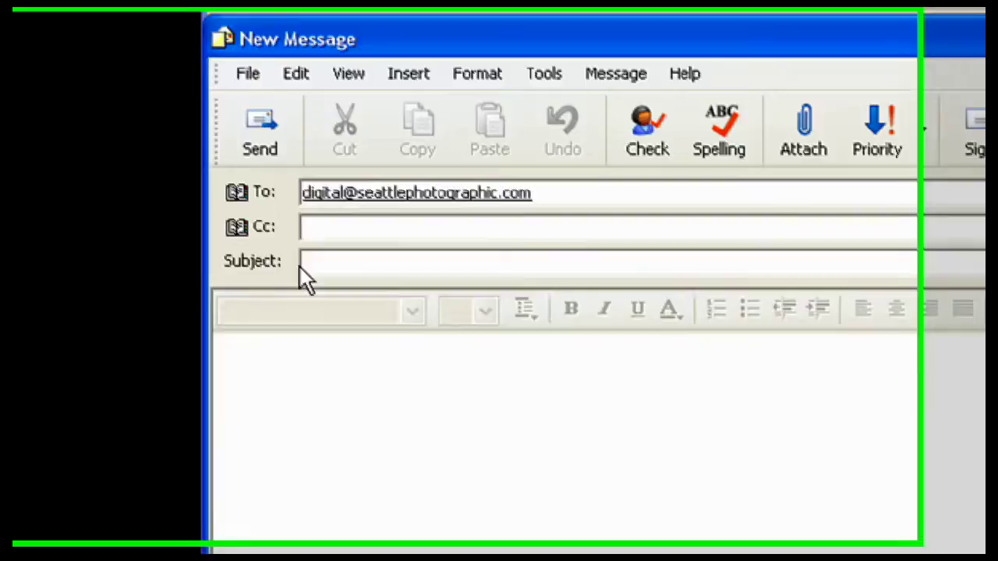
left_click(190, 248)
type("imag")
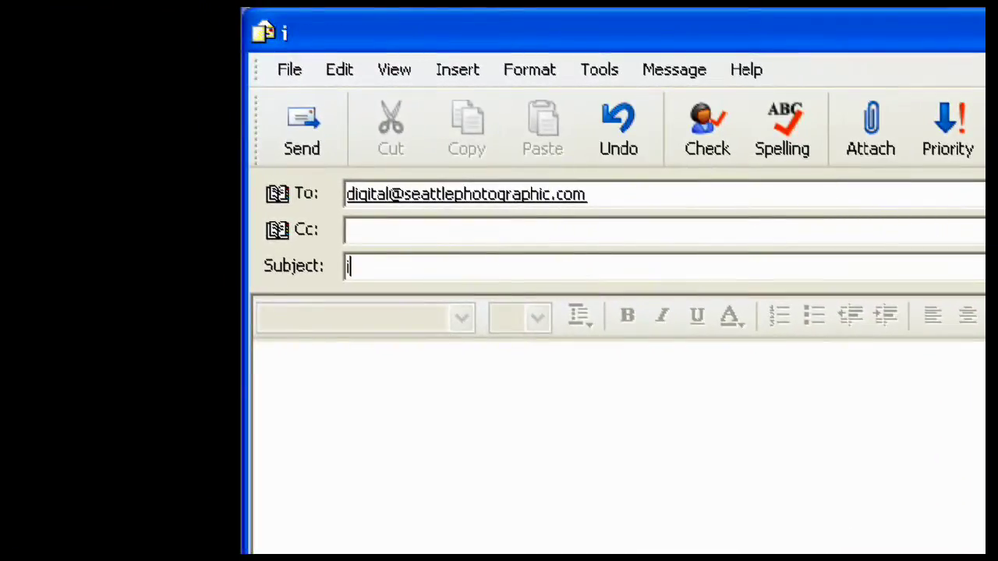
type("e")
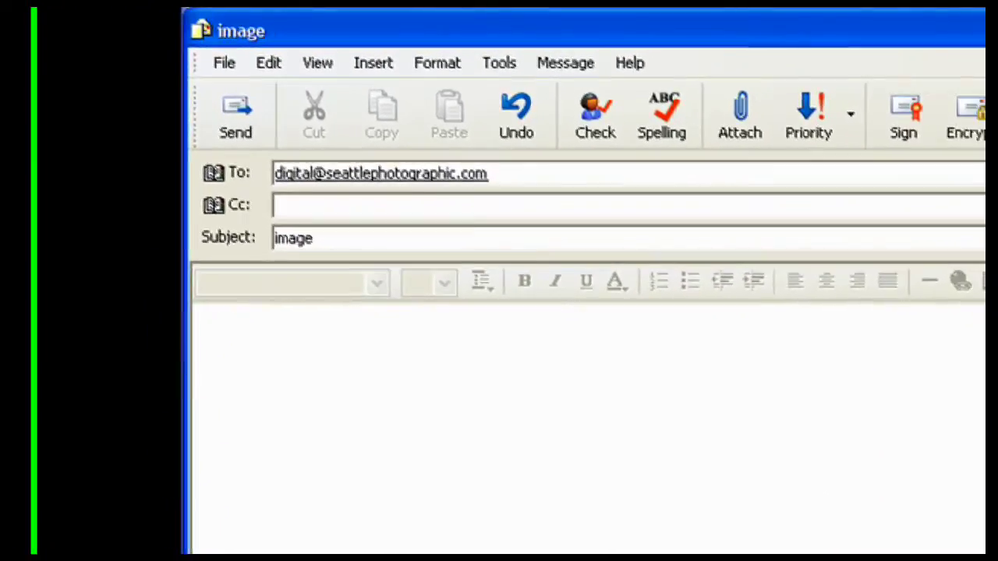
left_click(201, 309)
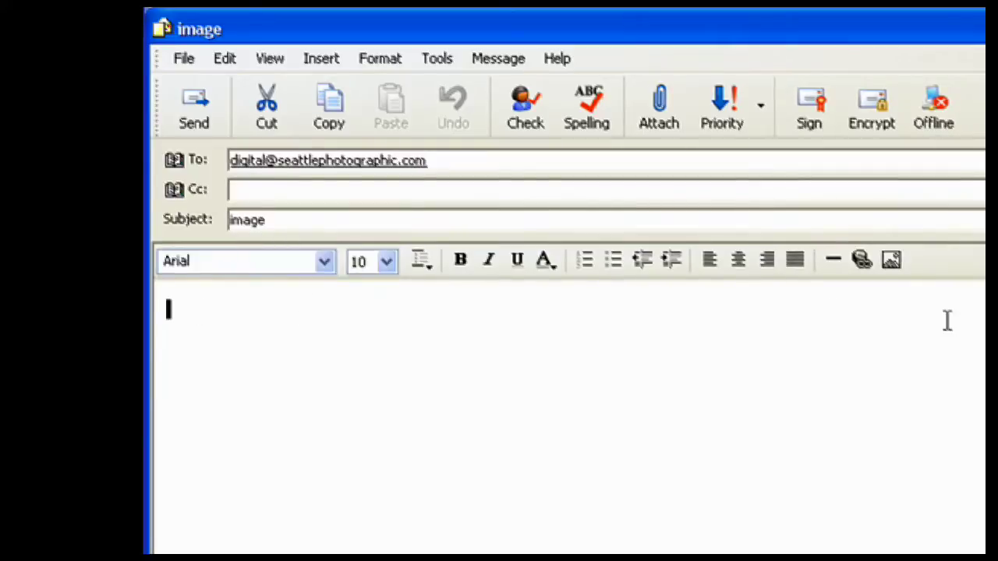
type("Here it is!")
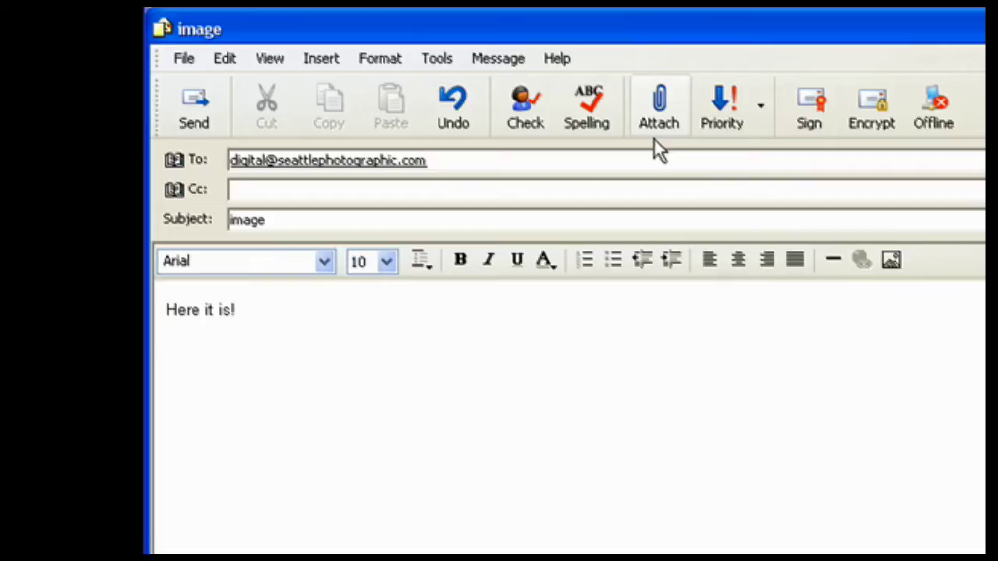
Step: Attach StrawFlower2.jpg (309 KB) from the Desktop to the message
left_click(658, 105)
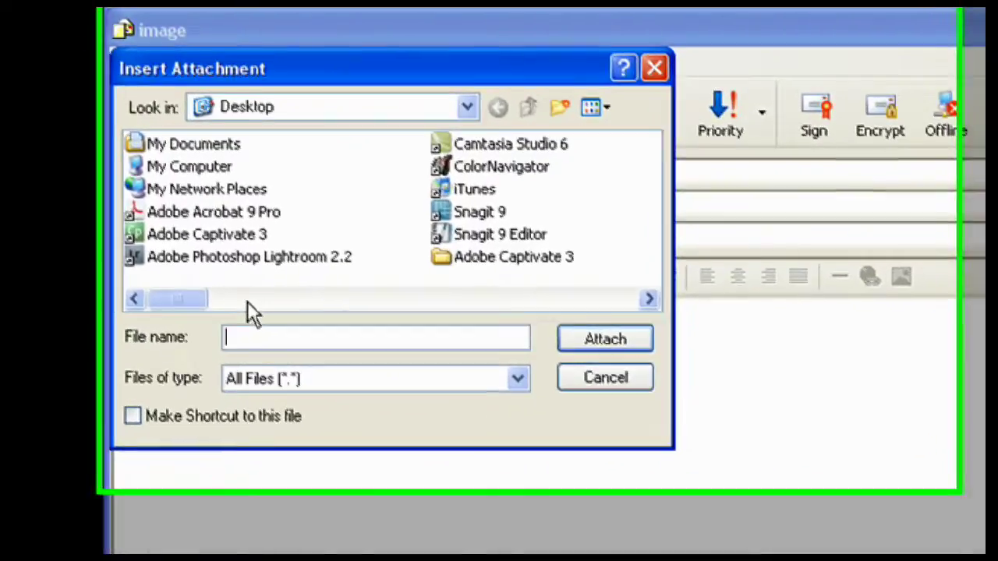
left_click(280, 281)
left_click(289, 315)
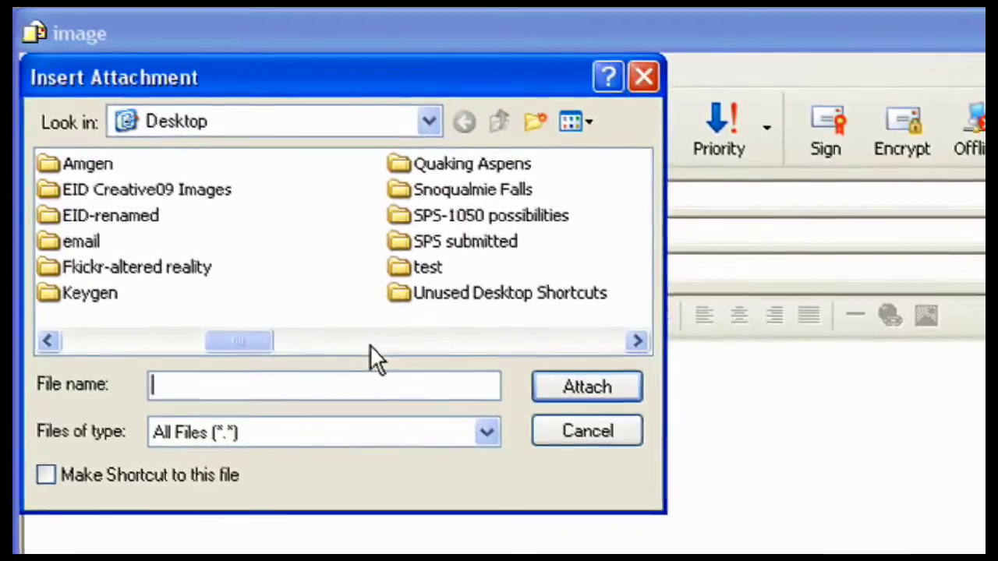
left_click(460, 315)
left_click(438, 346)
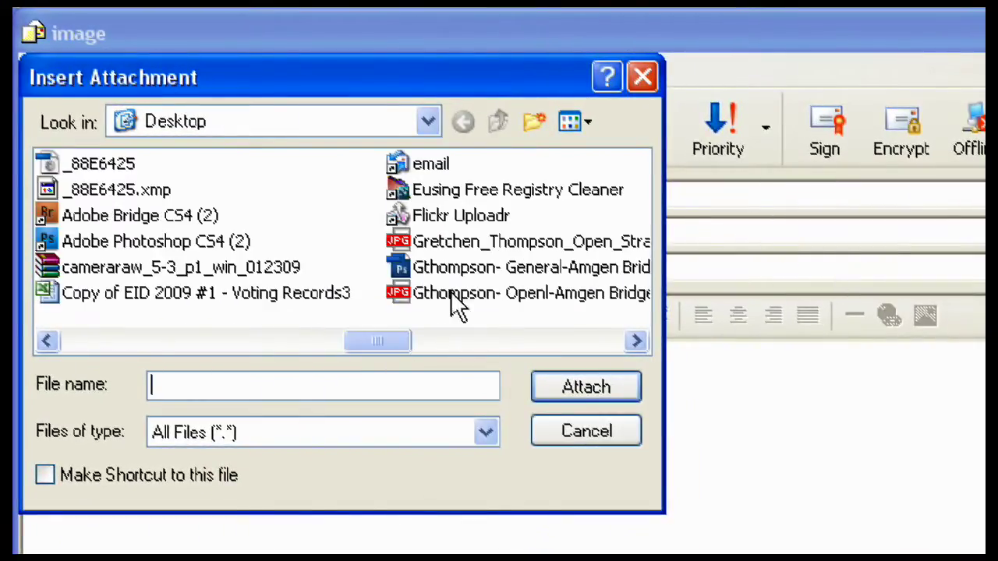
left_click(451, 242)
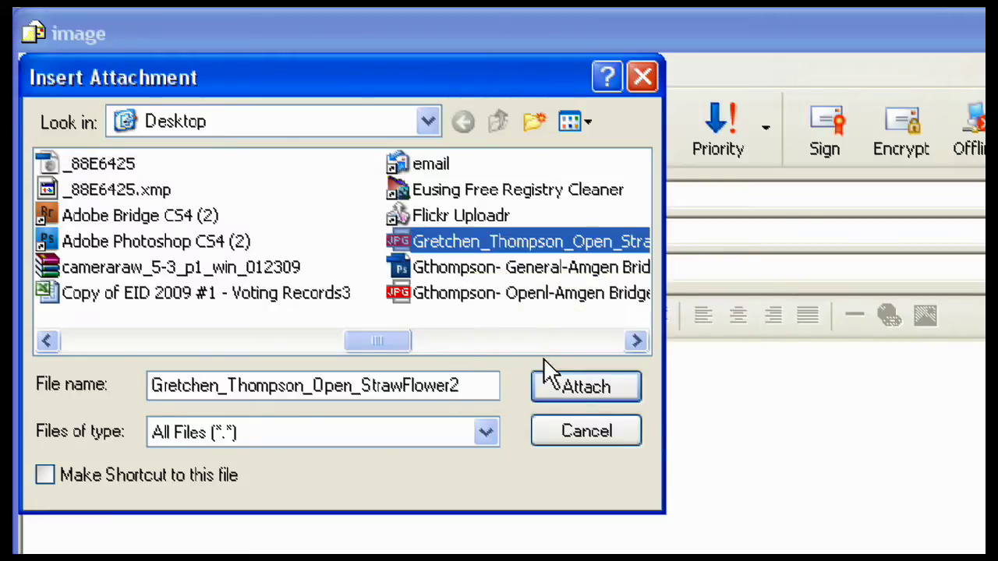
left_click(569, 389)
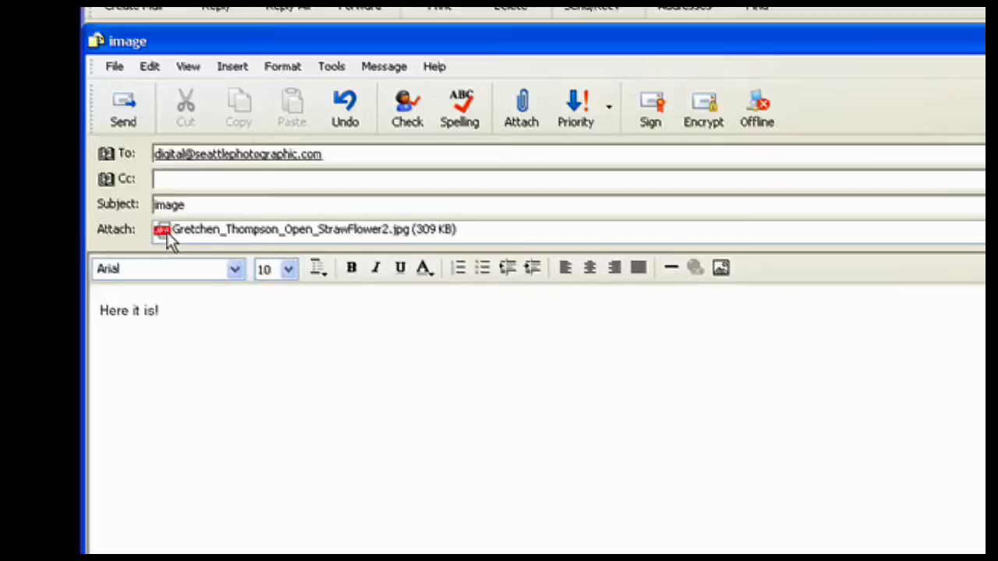
right_click(166, 232)
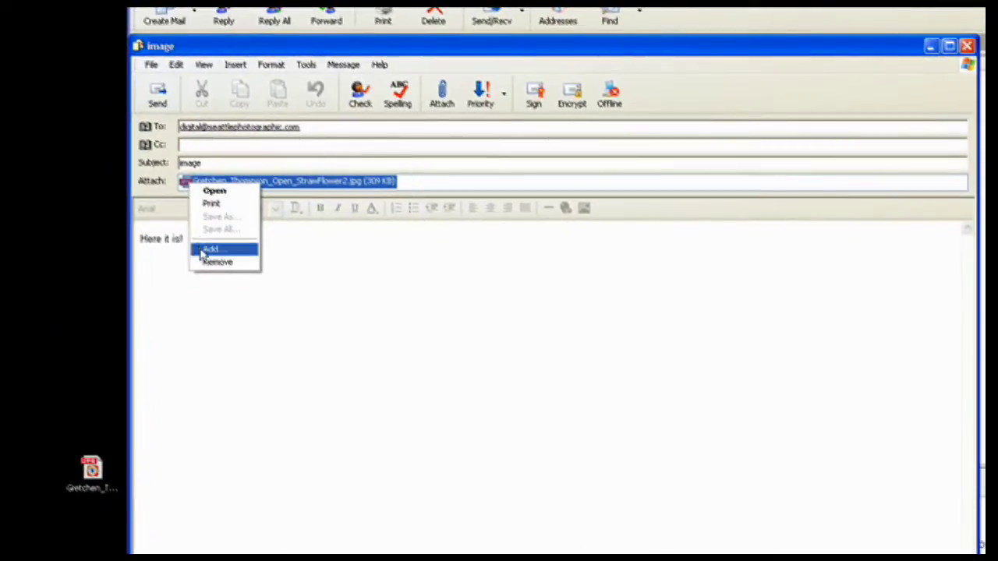
left_click(214, 262)
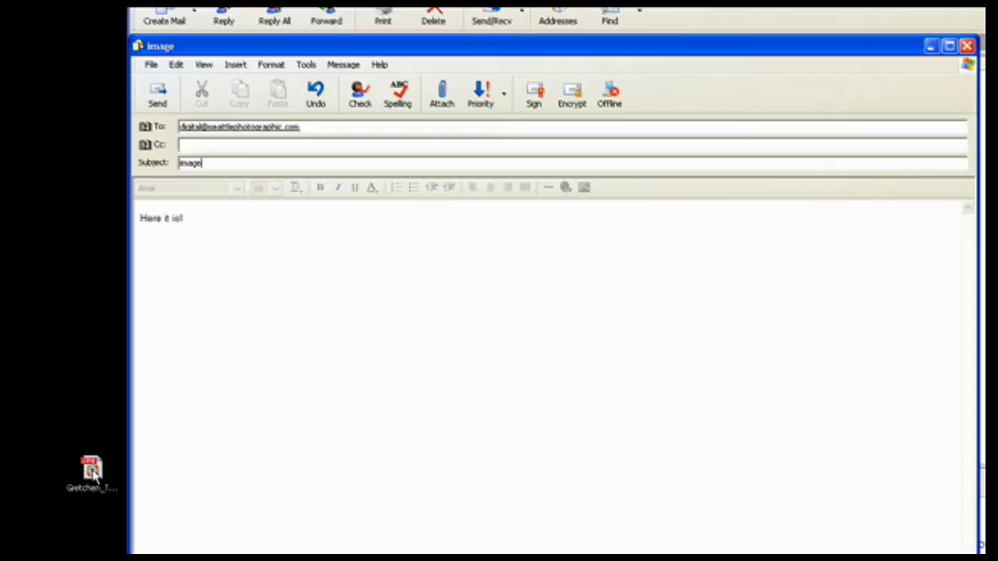
left_click(92, 470)
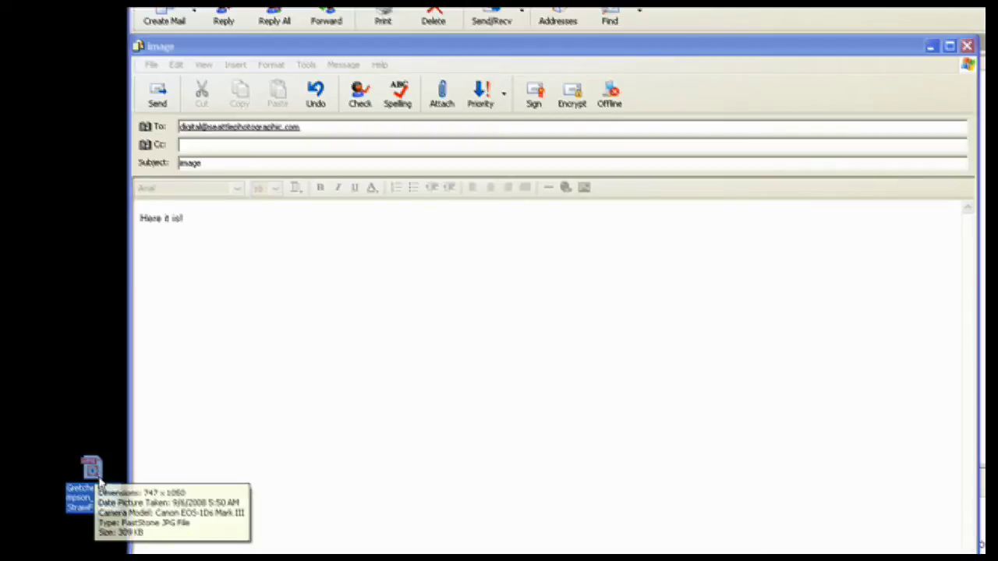
left_click_drag(93, 468, 309, 188)
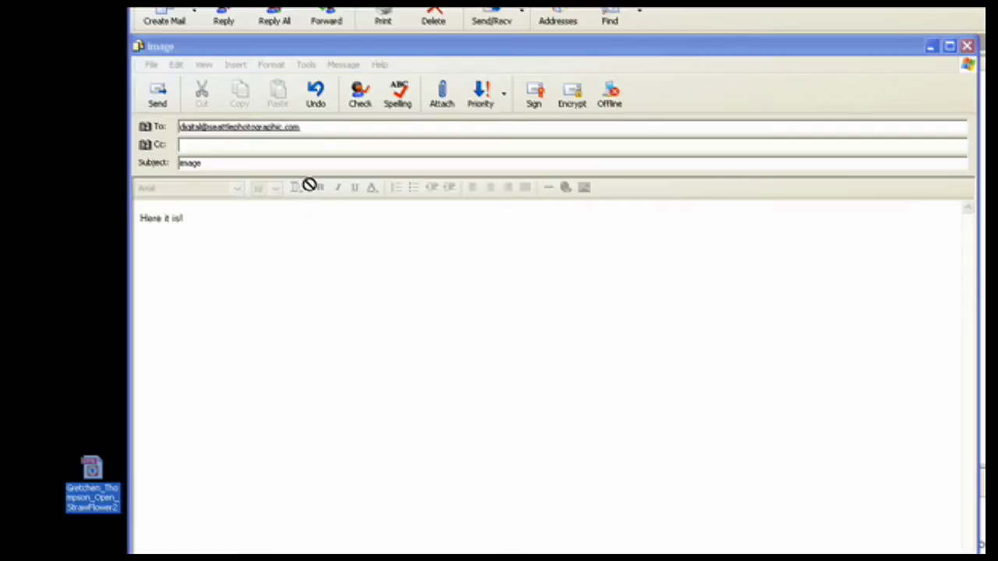
left_click_drag(308, 180, 309, 177)
left_click_drag(309, 178, 310, 179)
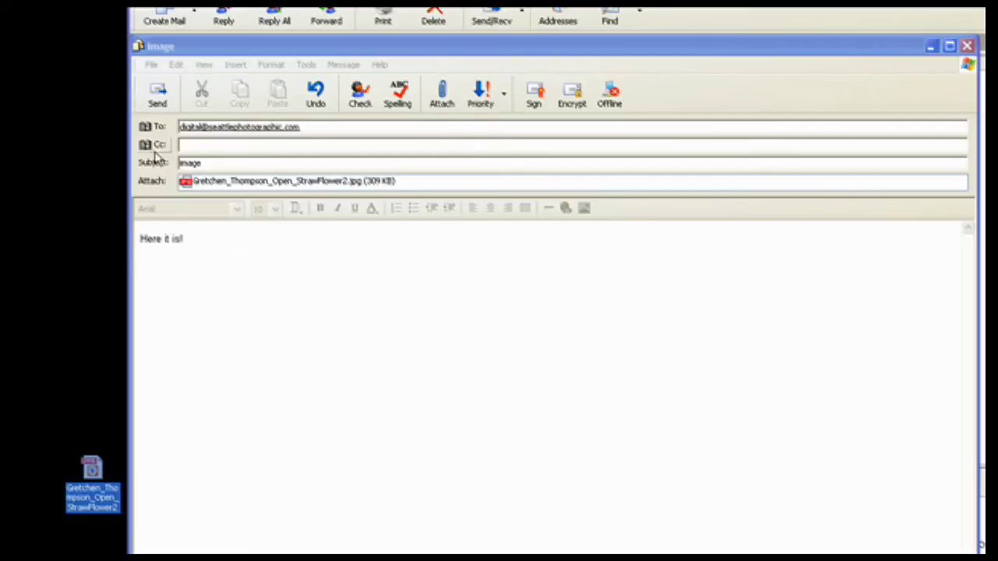
left_click_drag(423, 48, 489, 141)
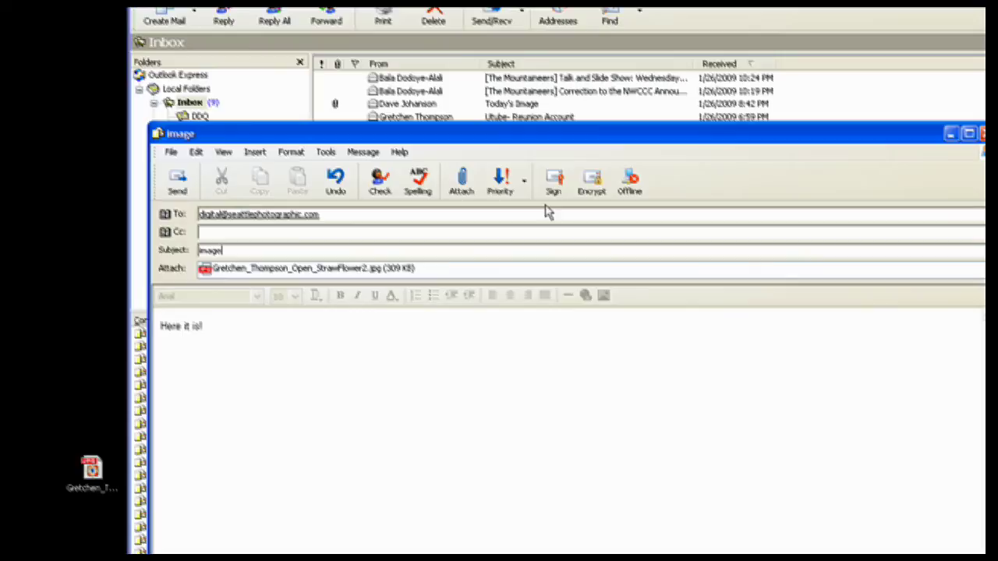
Step: Move the composed message window down so the Inbox list and folders show behind it
left_click_drag(550, 144, 538, 2)
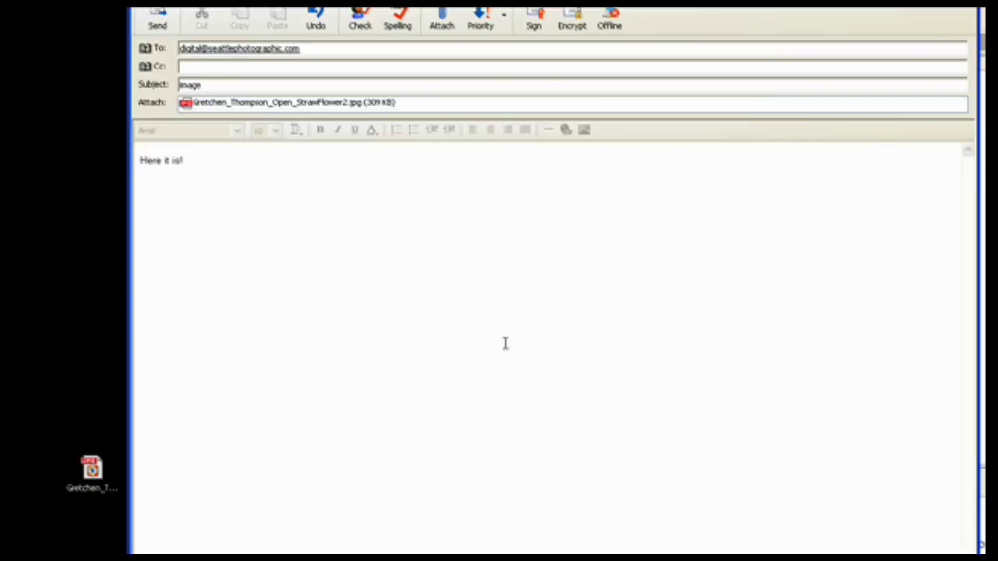